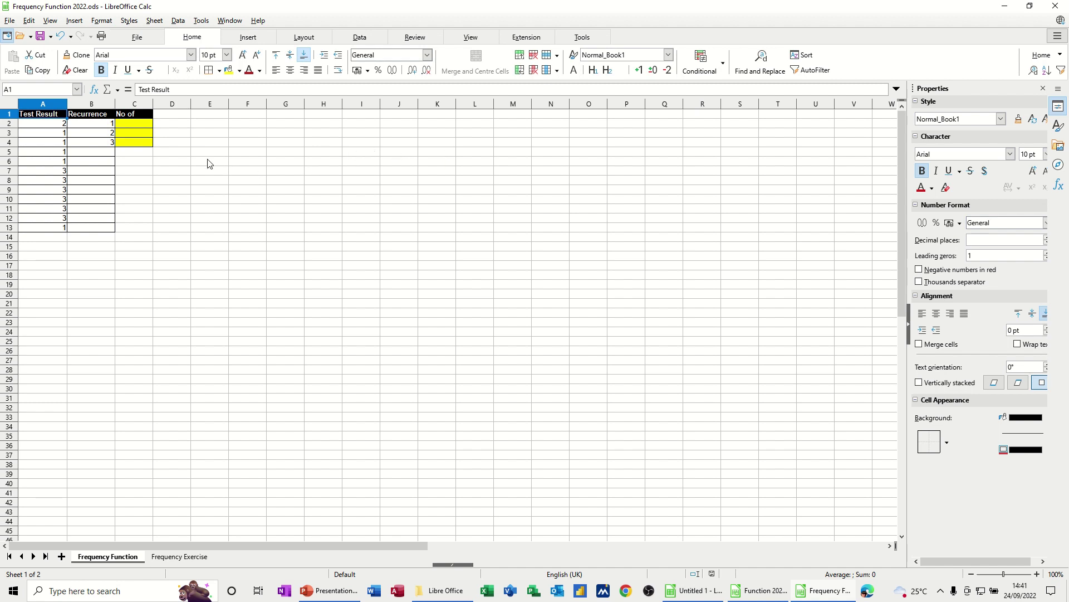
Enter =FREQUENCY(A2:A13,B2:B4) as an array formula in C2:C4, returning counts 5, 1 and 6
left_click_drag(137, 124, 138, 144)
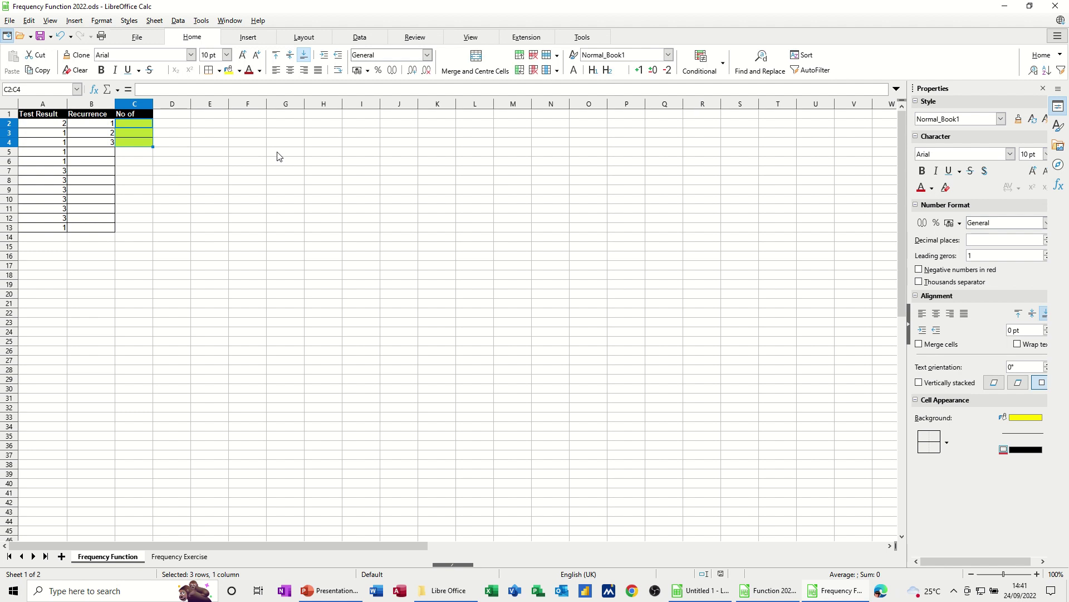
type("=fre")
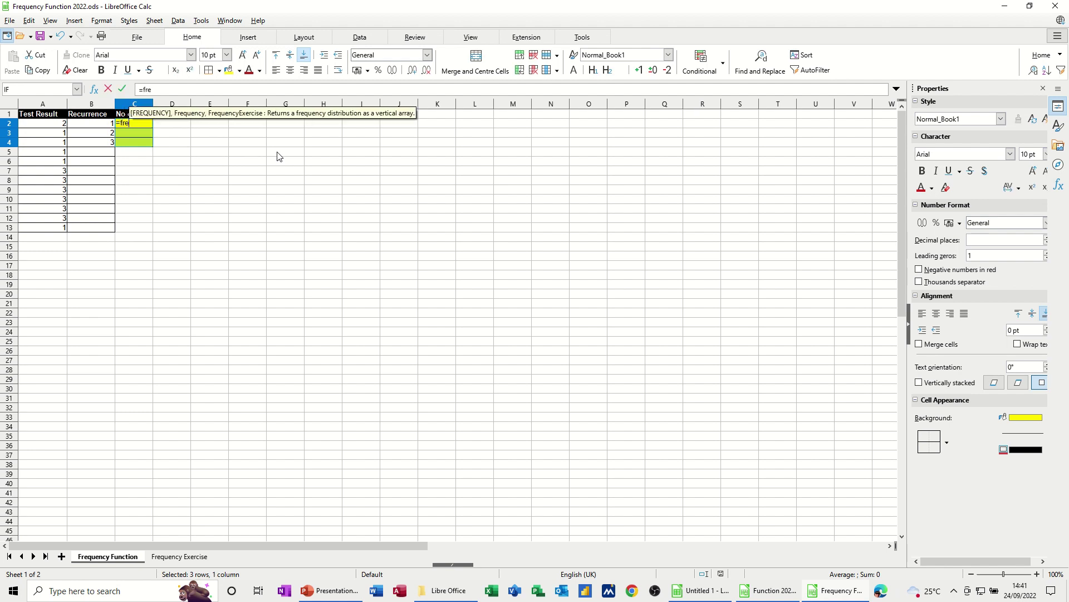
type("quency")
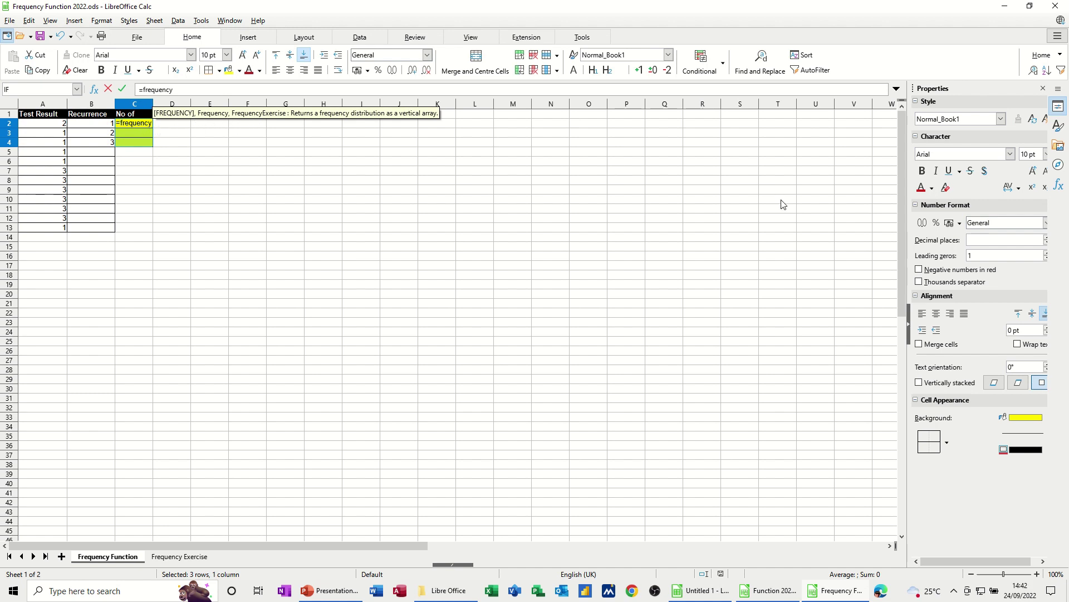
type("(")
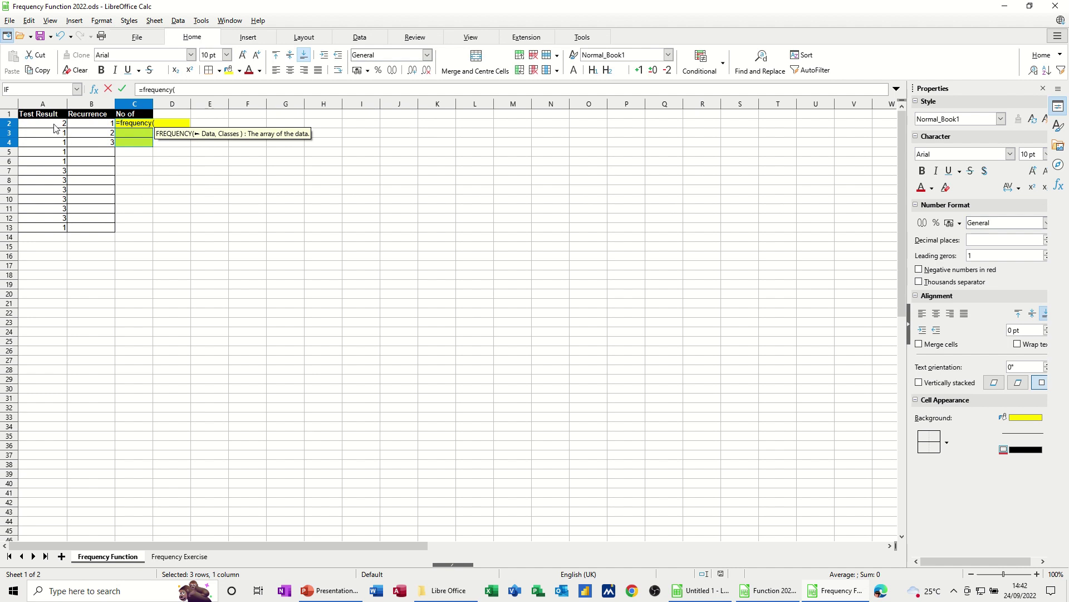
left_click_drag(55, 129, 56, 229)
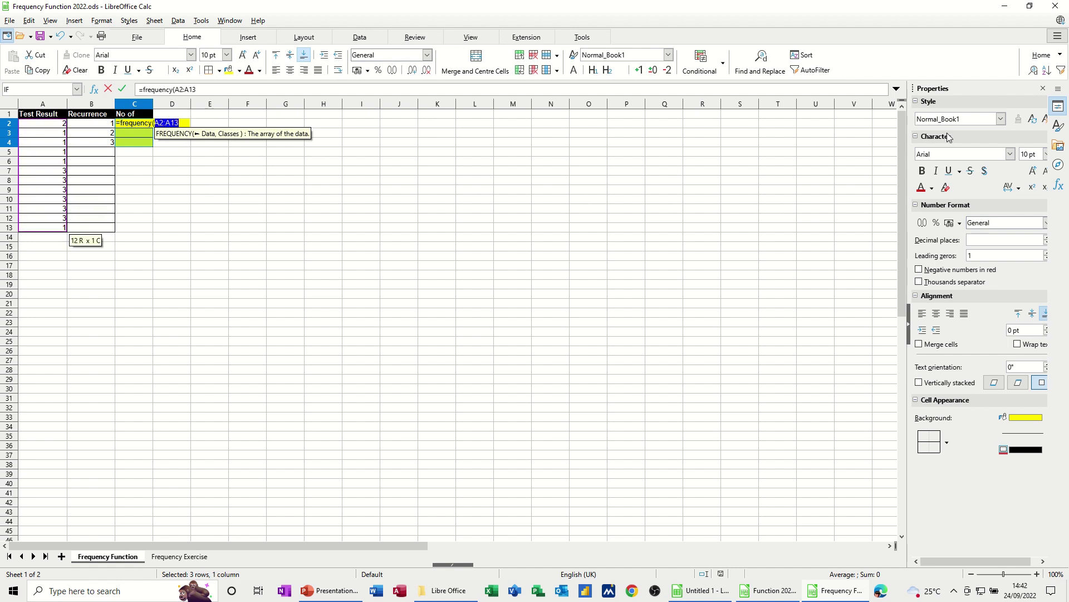
type(",")
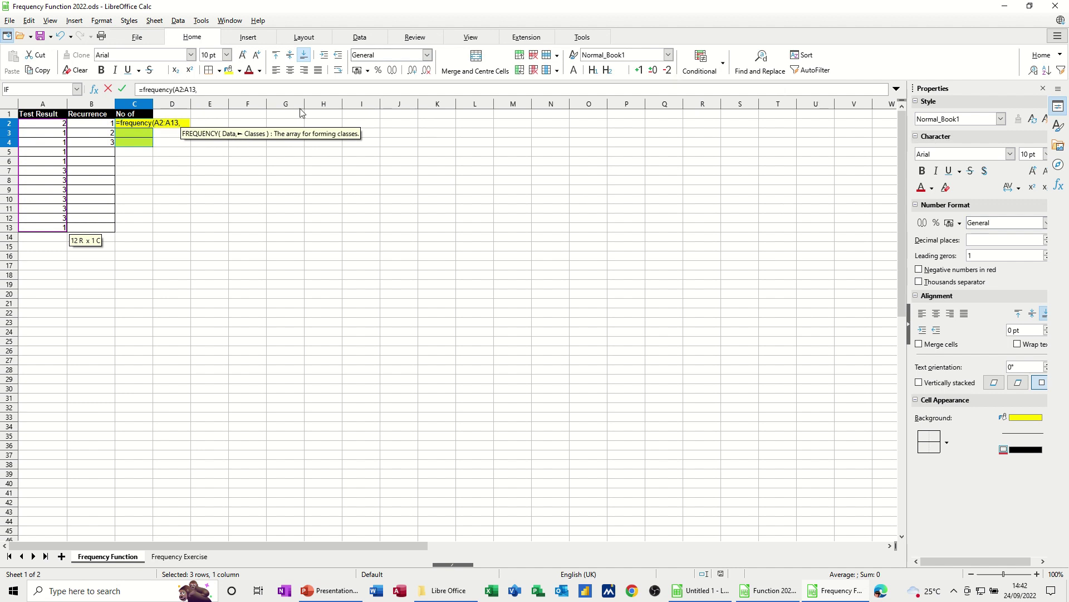
left_click_drag(96, 126, 96, 142)
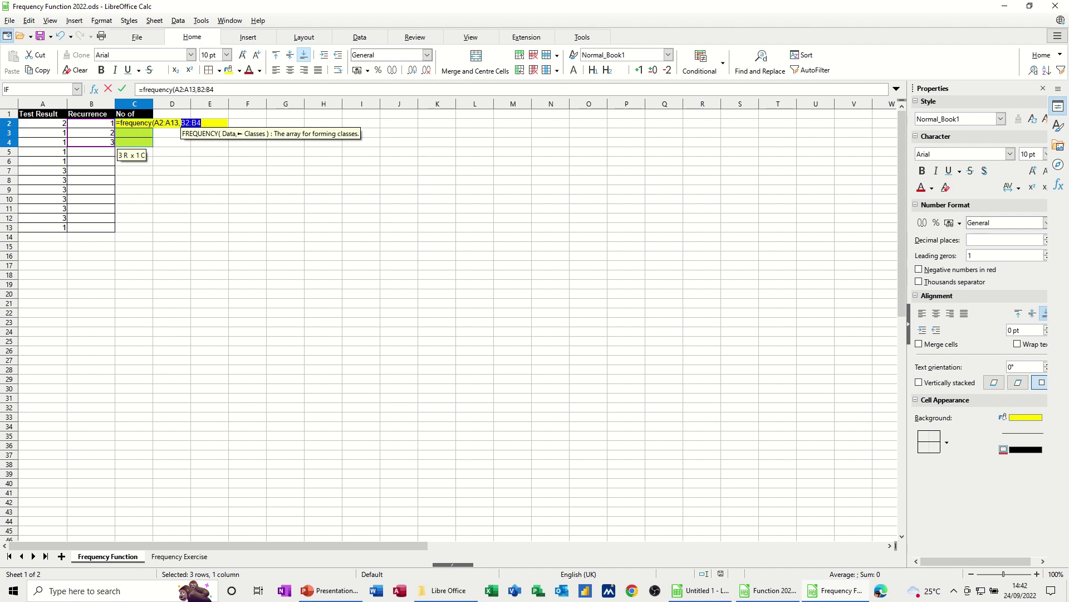
key("ctrl+shift+Return")
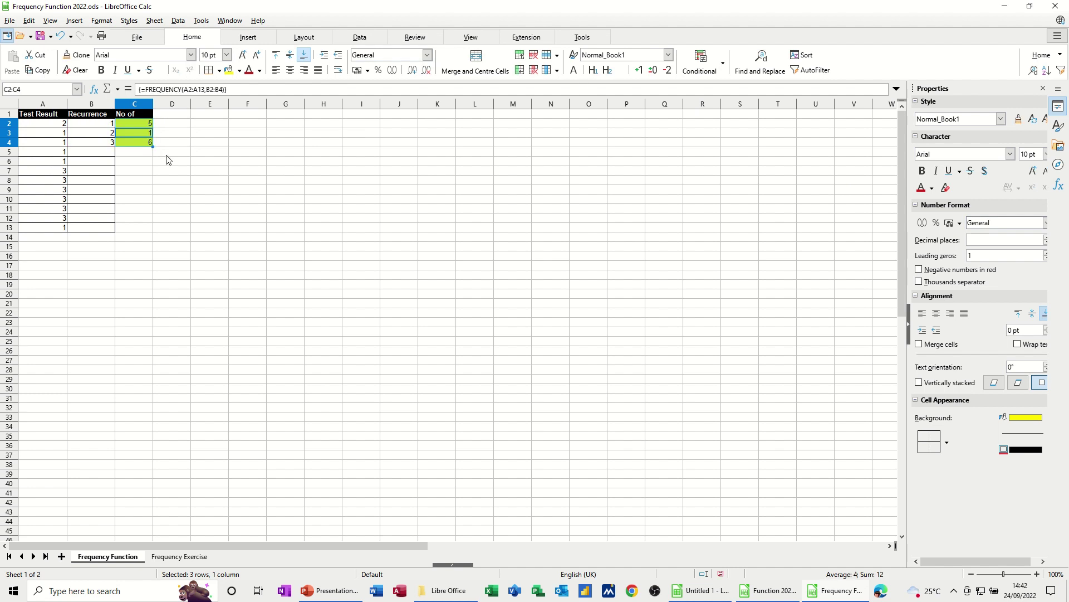
left_click(1038, 574)
Zoom the sheet to 200% and clear the existing frequency array from C2:C4
left_click(1037, 574)
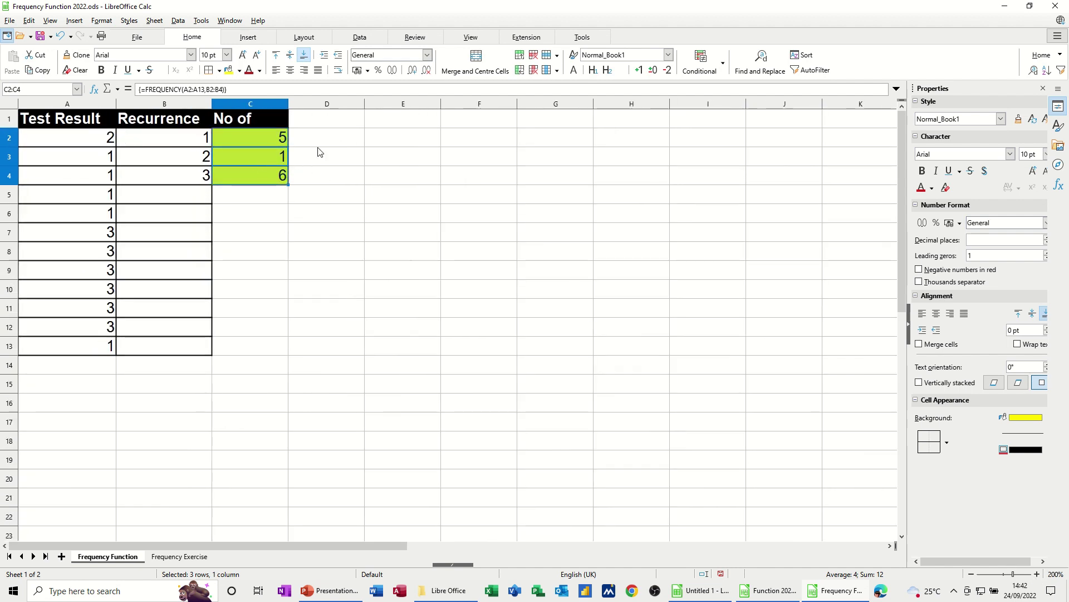
key("Delete")
key("Right")
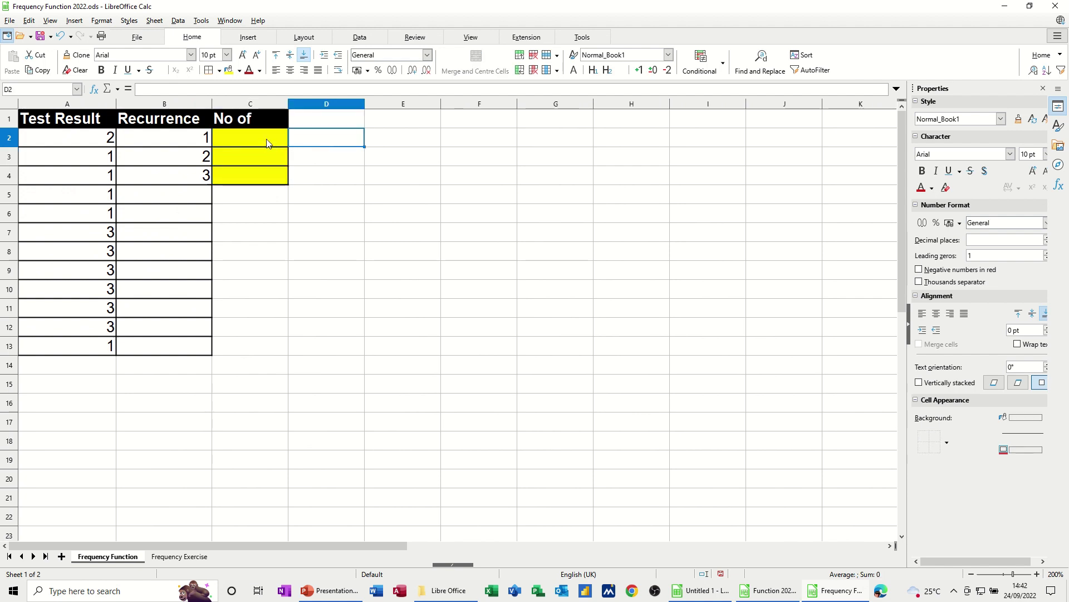
Re-enter =FREQUENCY(A2:A13,B2:B4) as an array formula across C2:C4
left_click_drag(268, 143, 265, 176)
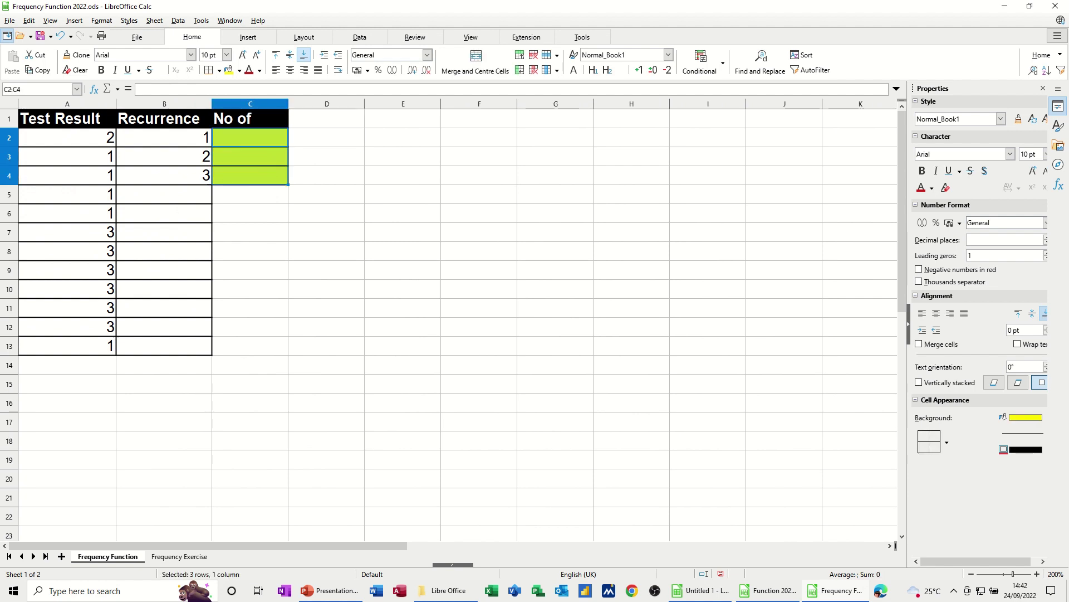
type("=frequency(")
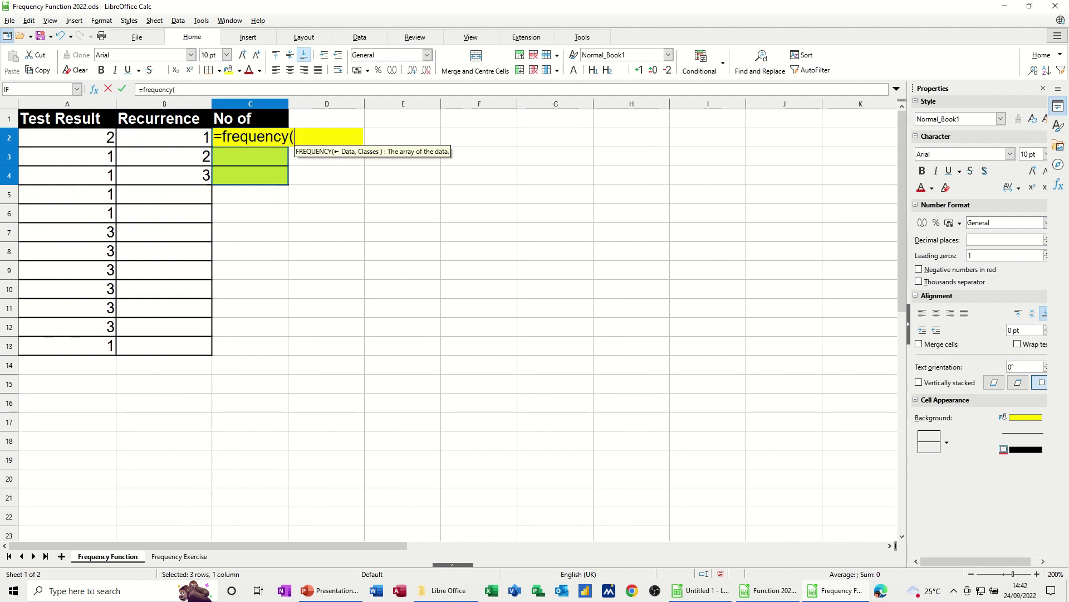
left_click_drag(94, 140, 91, 348)
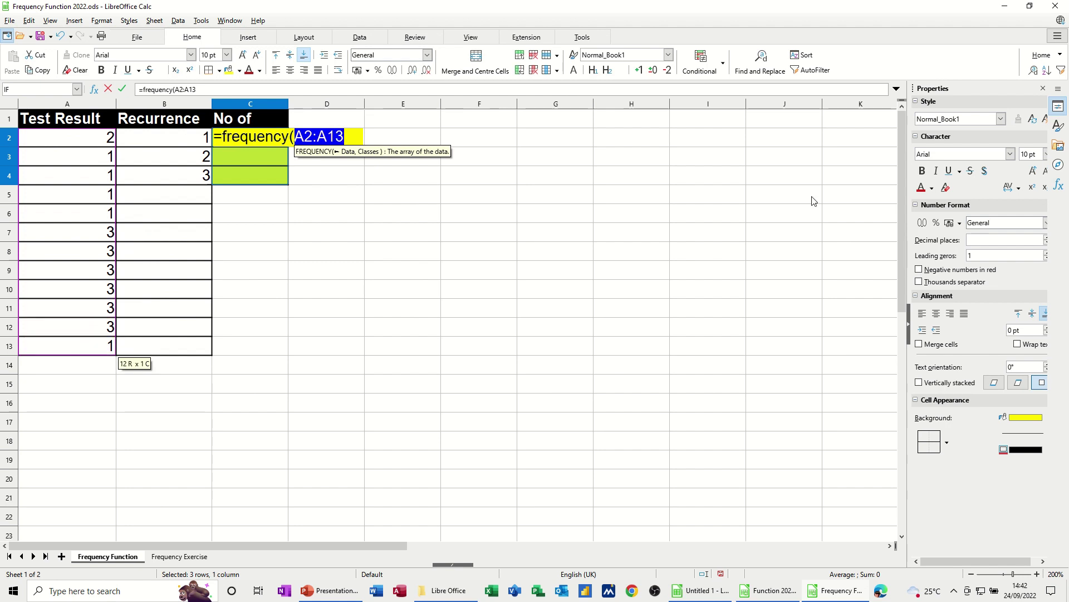
type(",")
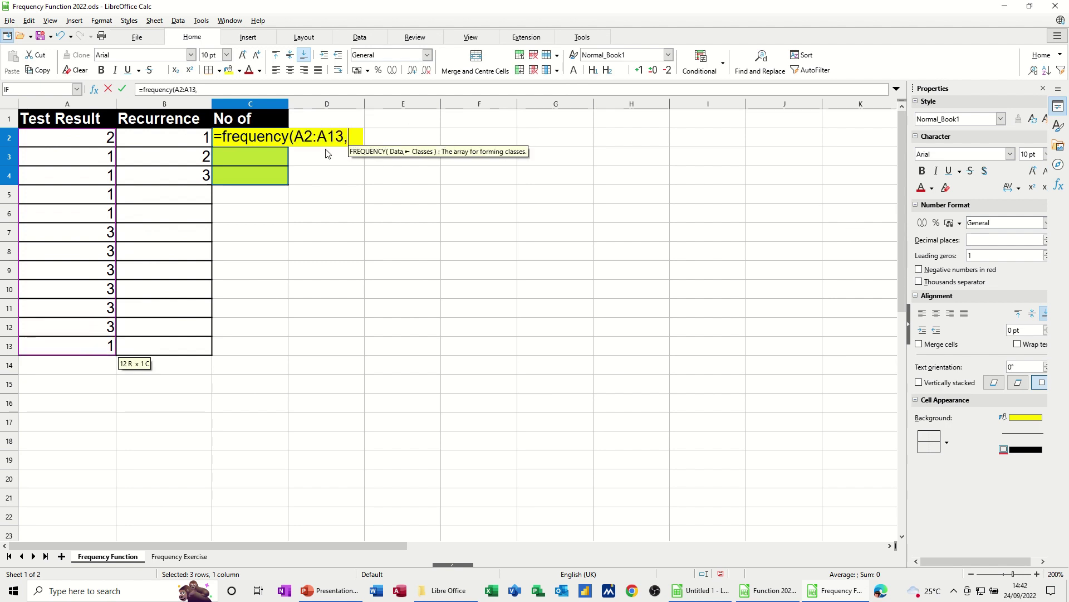
left_click_drag(173, 140, 178, 176)
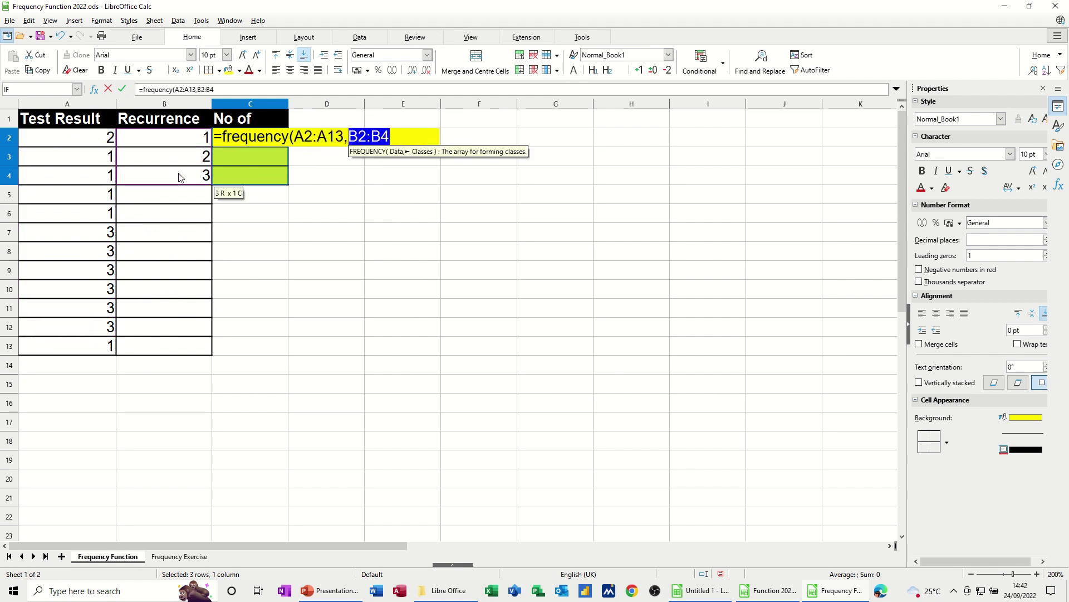
key("ctrl+shift+Return")
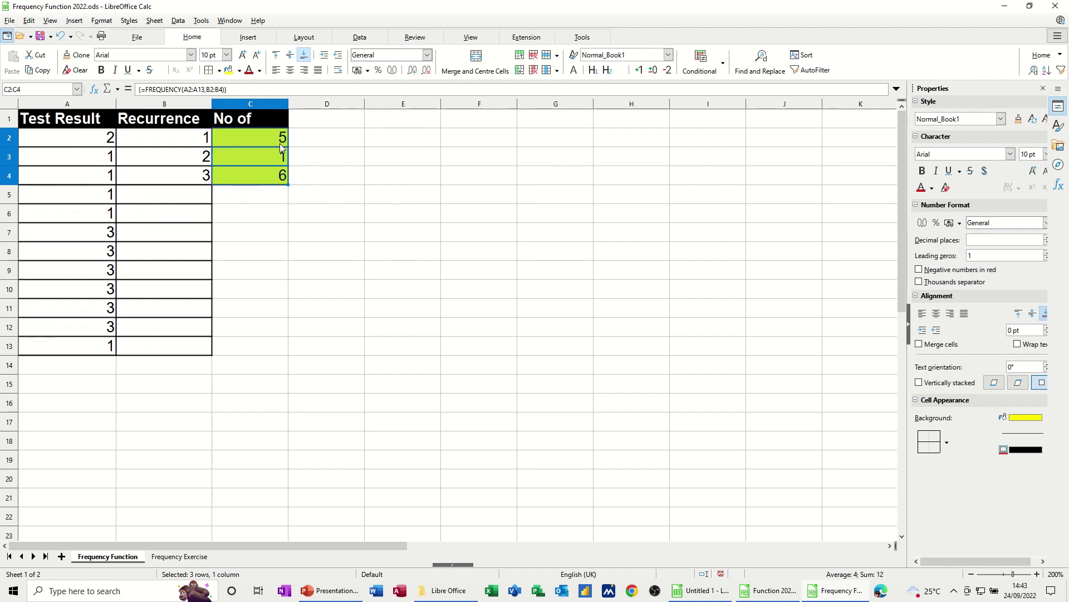
Autofill A2:A6 with the series 2 to 6, changing the frequency counts to 1, 1 and 7
left_click(89, 140)
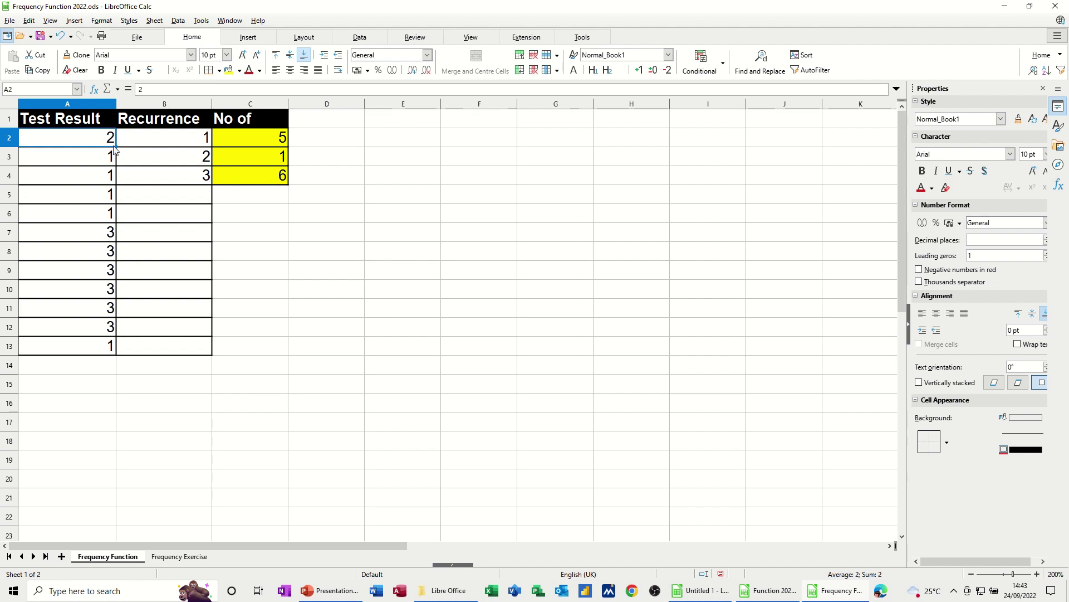
left_click_drag(116, 146, 111, 217)
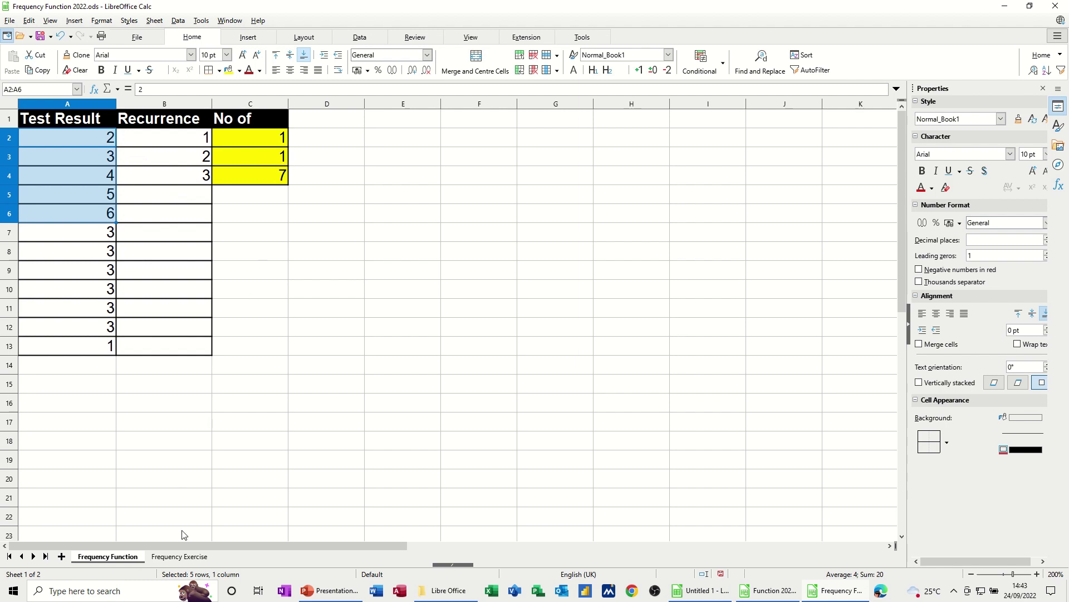
left_click(172, 559)
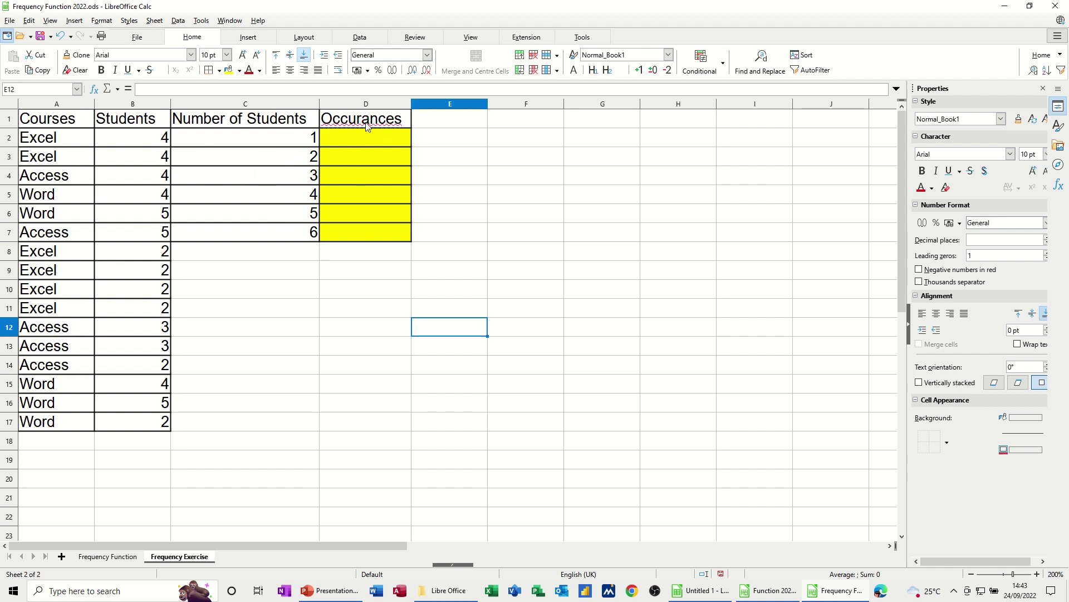
Enter =FREQUENCY(B2:B17,C2:C7) as an array formula in D2:D7, returning 0, 6, 2, 5, 3, 0
left_click_drag(366, 128, 378, 229)
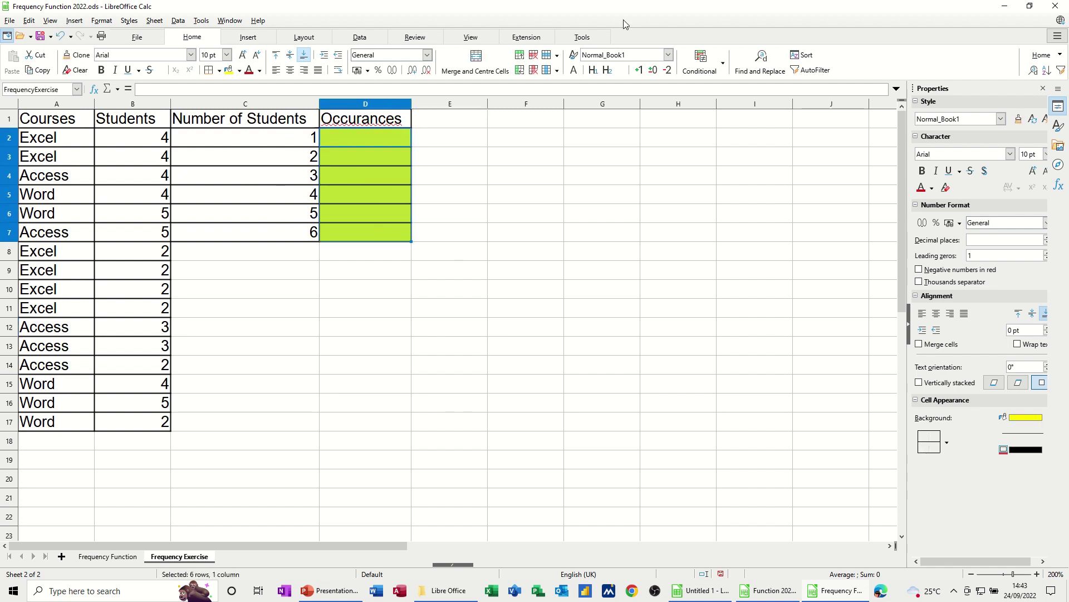
type("=fre")
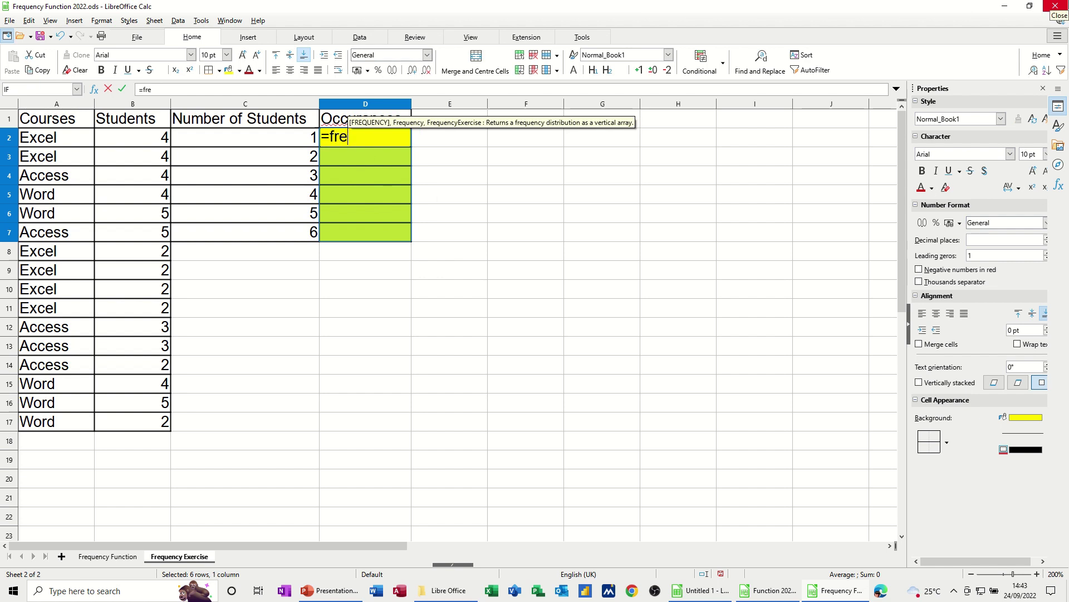
type("quency")
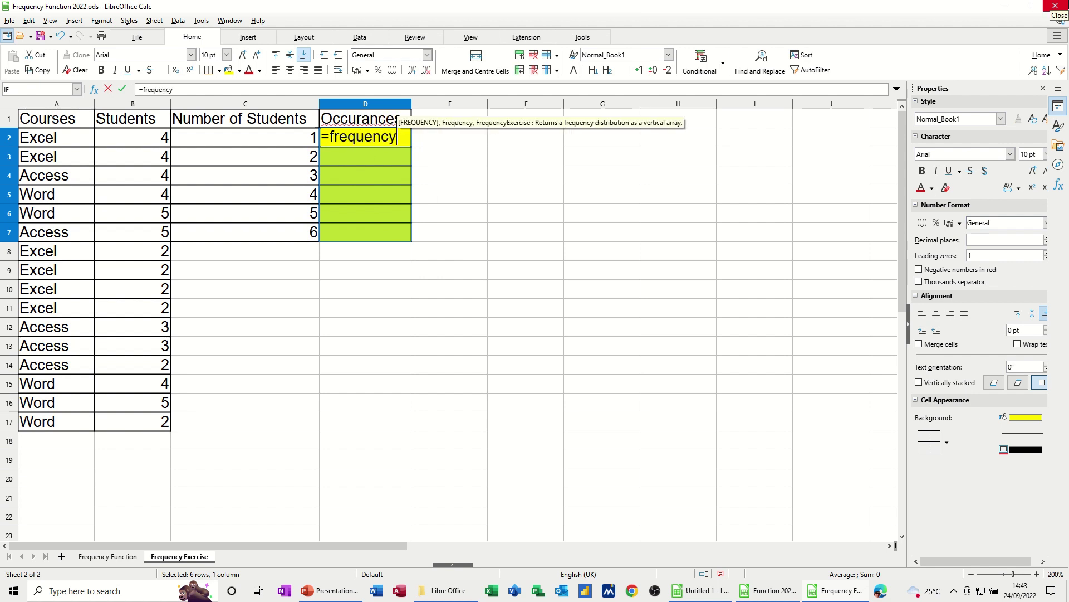
type(")")
key("BackSpace")
type("(")
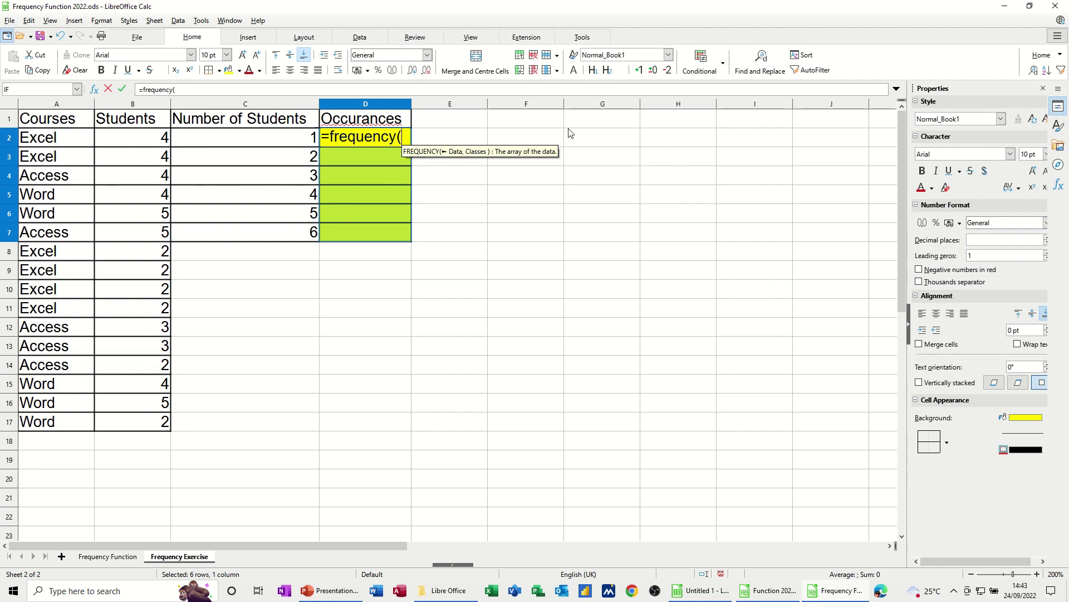
left_click_drag(132, 143, 146, 425)
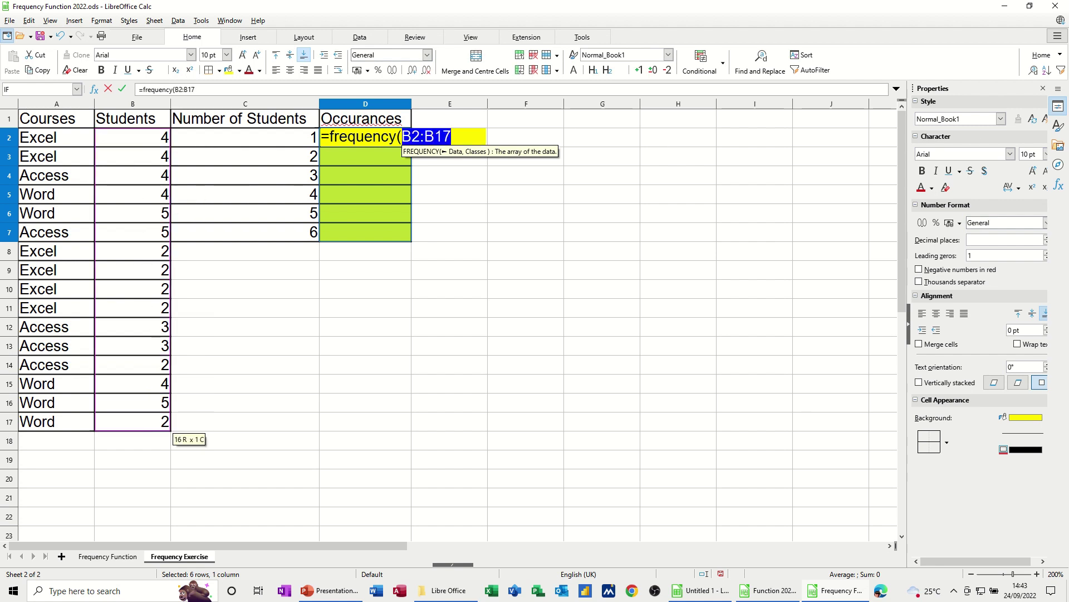
type(",")
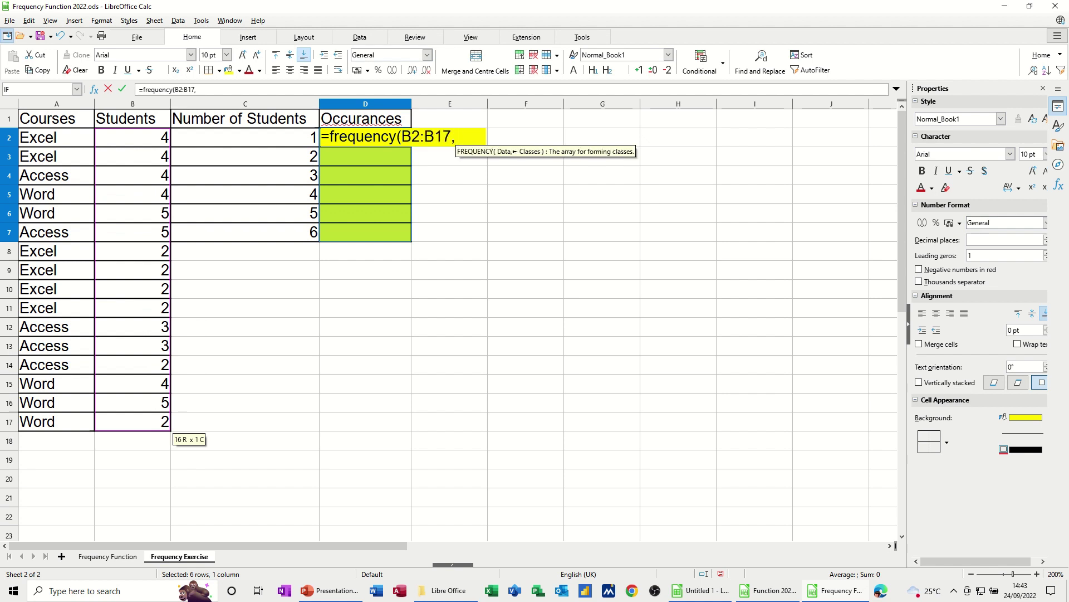
left_click(215, 140)
left_click_drag(215, 155, 224, 233)
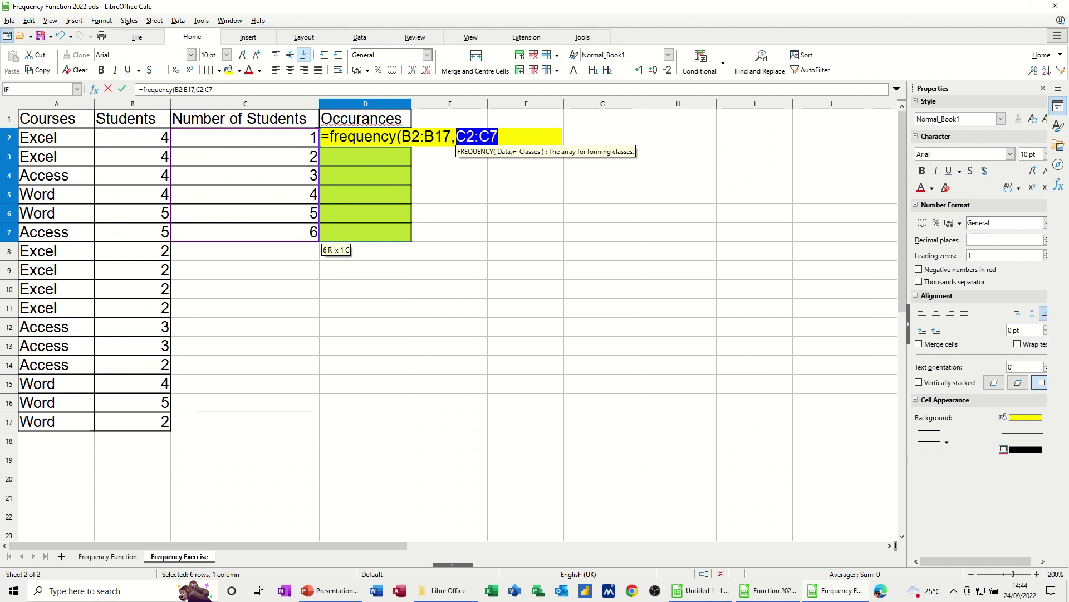
key("ctrl+shift+Return")
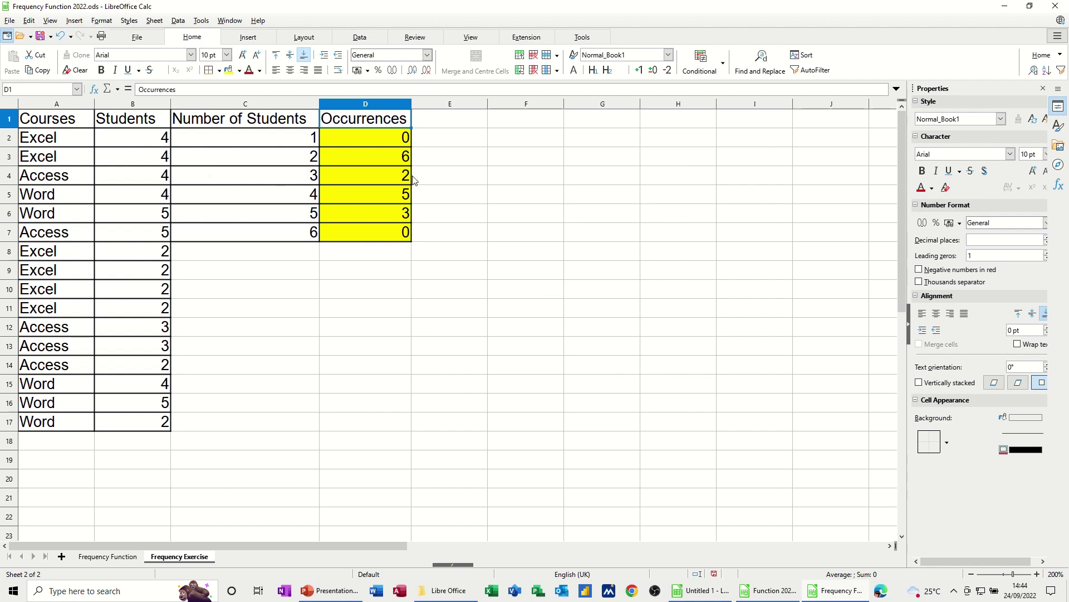
Change the Students values in B2 and B3 to 1
left_click(134, 146)
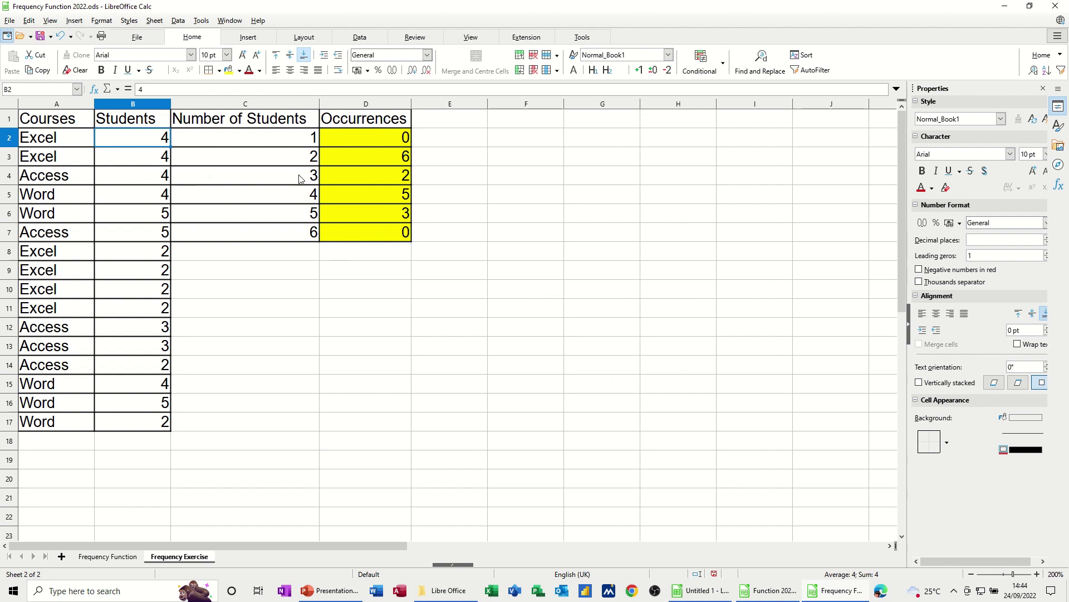
type("1")
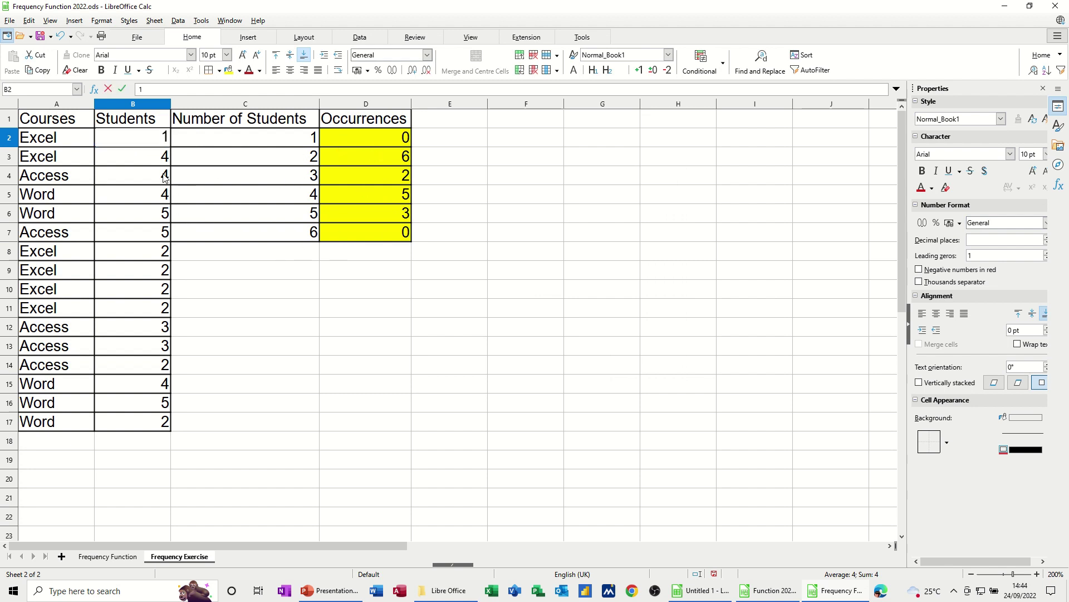
key("Return")
type("1")
left_click(220, 237)
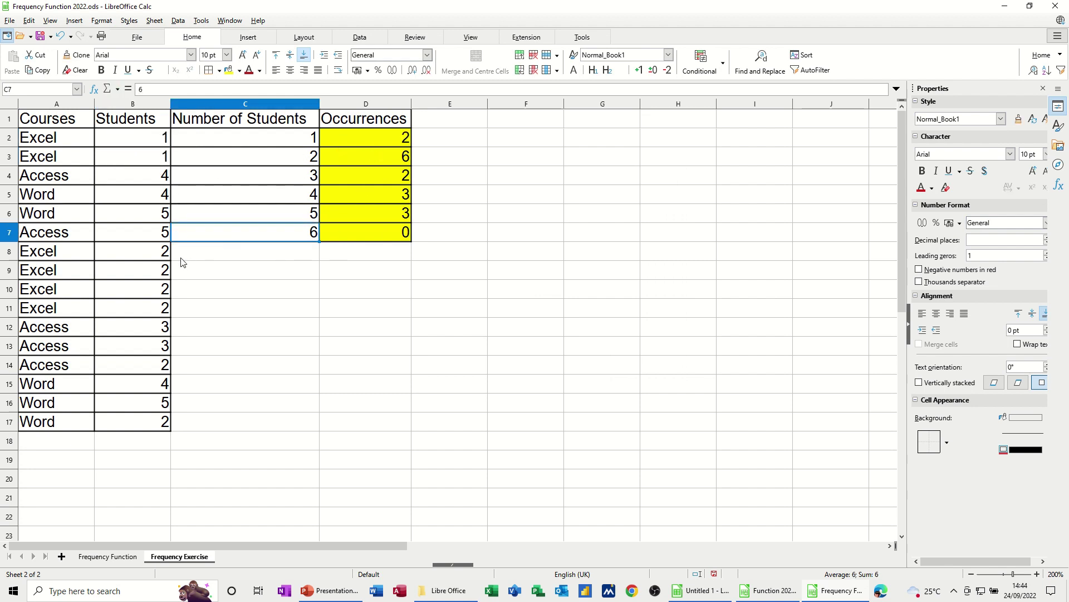
Set B14 and B15 to 6 and check D2:D7 now shows 2, 5, 2, 2, 3, 2
left_click(139, 371)
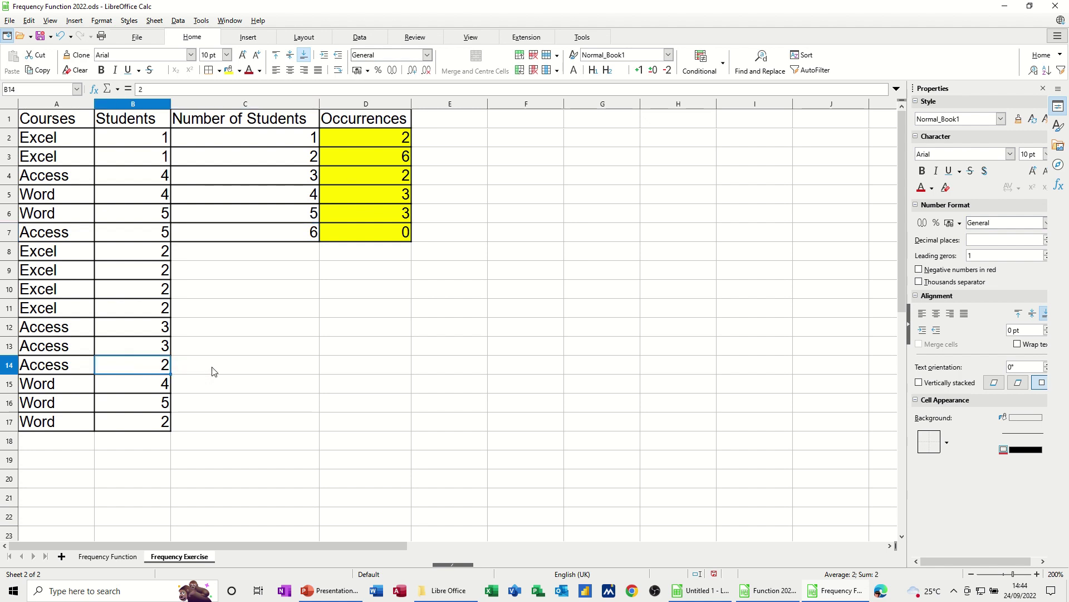
type("6")
key("Return")
type("6")
left_click(238, 388)
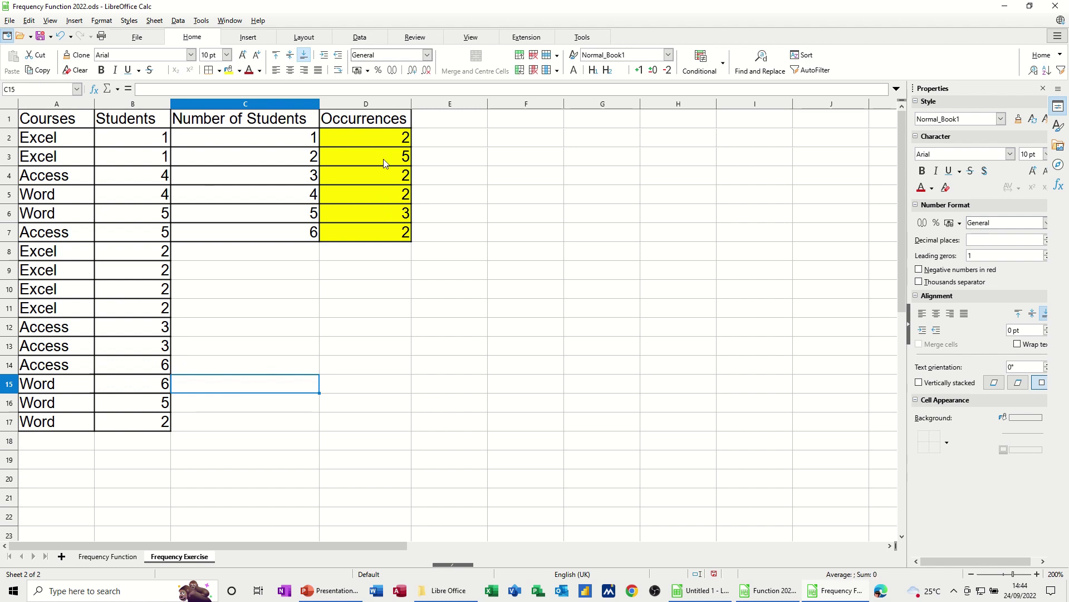
left_click_drag(367, 145, 360, 231)
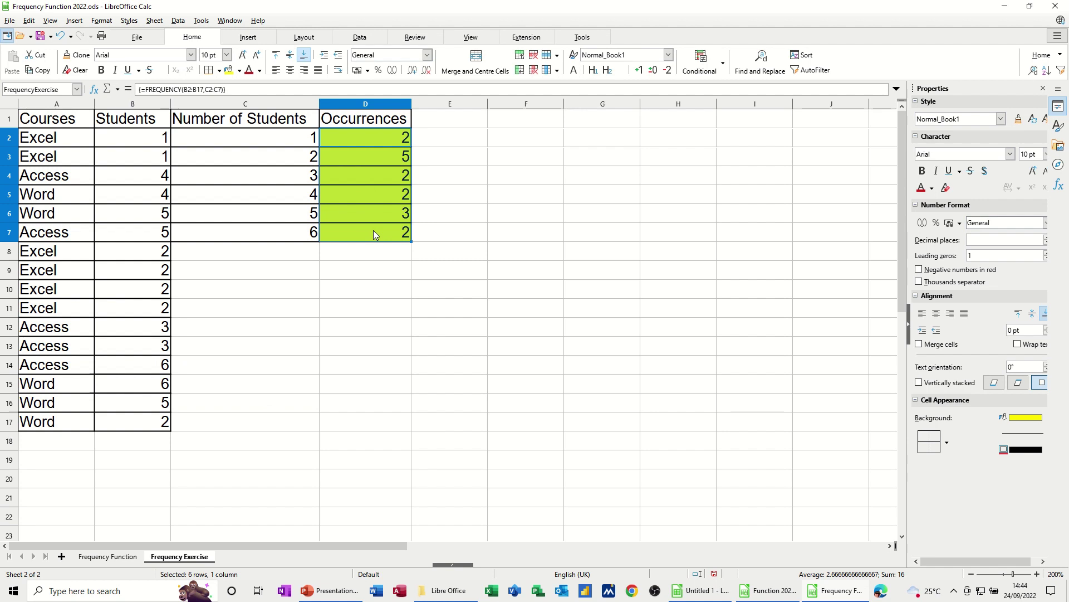